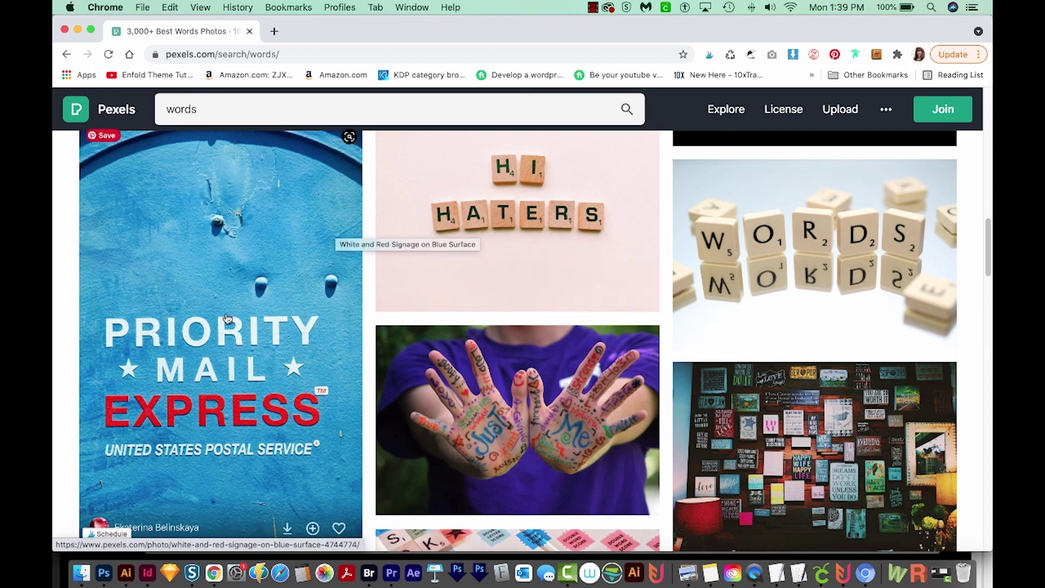
# - Open and enlarge the Priority Mail Express sign photo, then screenshot the word PRIORITY
pyautogui.click(207, 333)
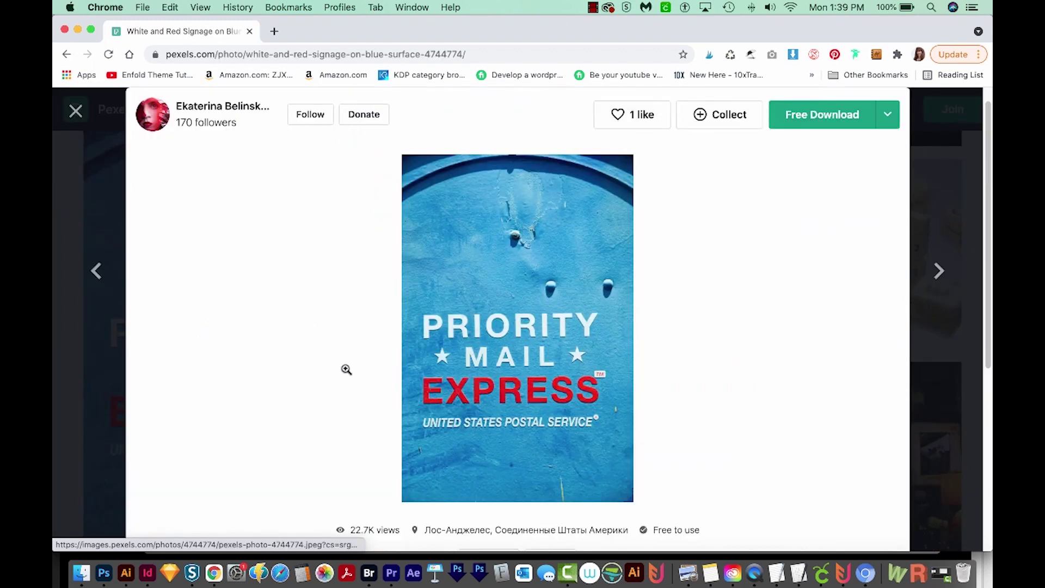
pyautogui.click(484, 321)
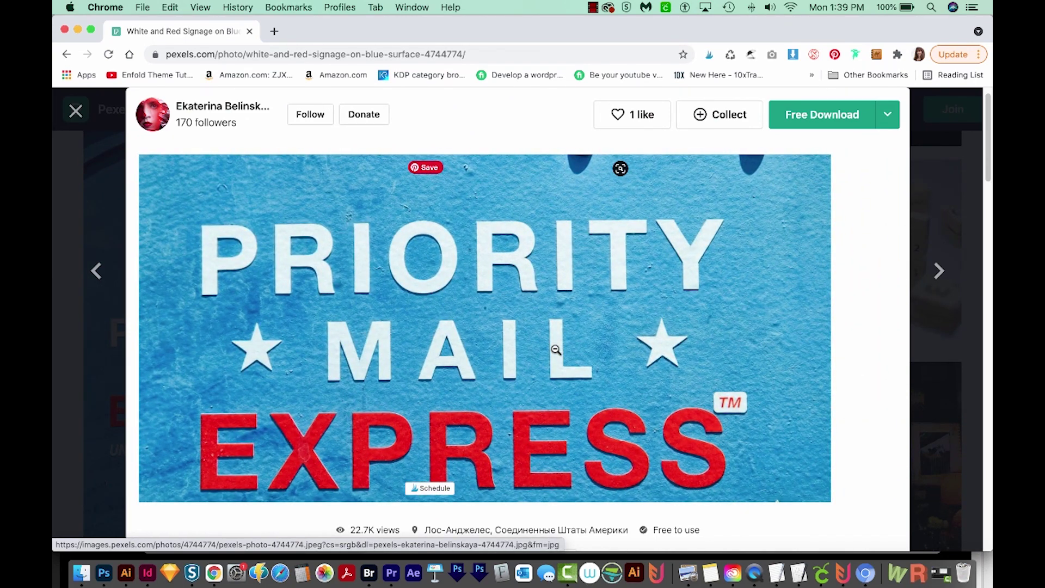
pyautogui.press('super+shift+4')
pyautogui.moveTo(183, 210); pyautogui.dragTo(741, 305)
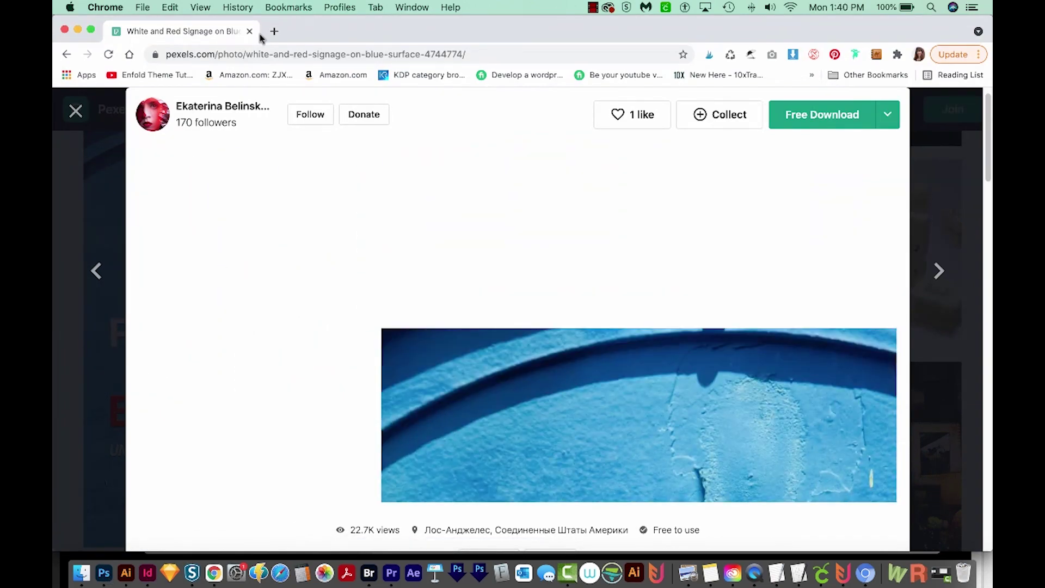
# - Load whatfontis.com in a new browser tab
pyautogui.click(274, 31)
pyautogui.write('wa')
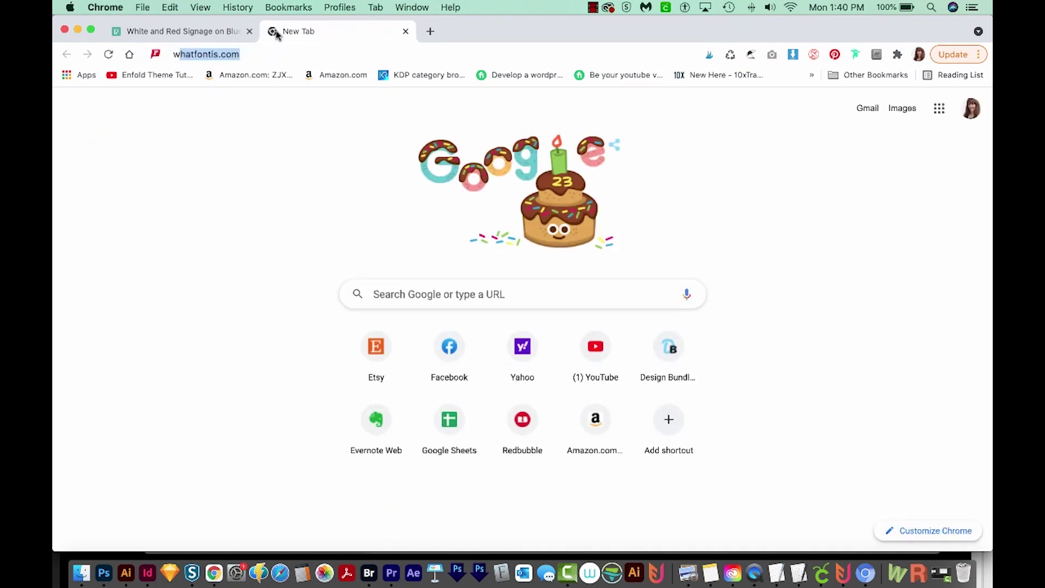
pyautogui.write('at')
pyautogui.press('Return')
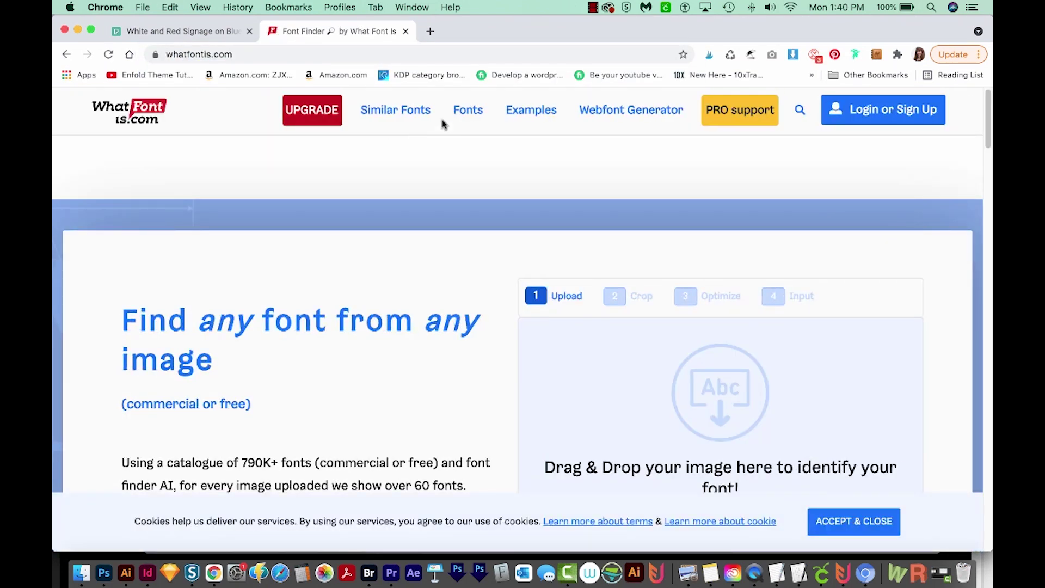
pyautogui.scroll(-5, 980, 125)
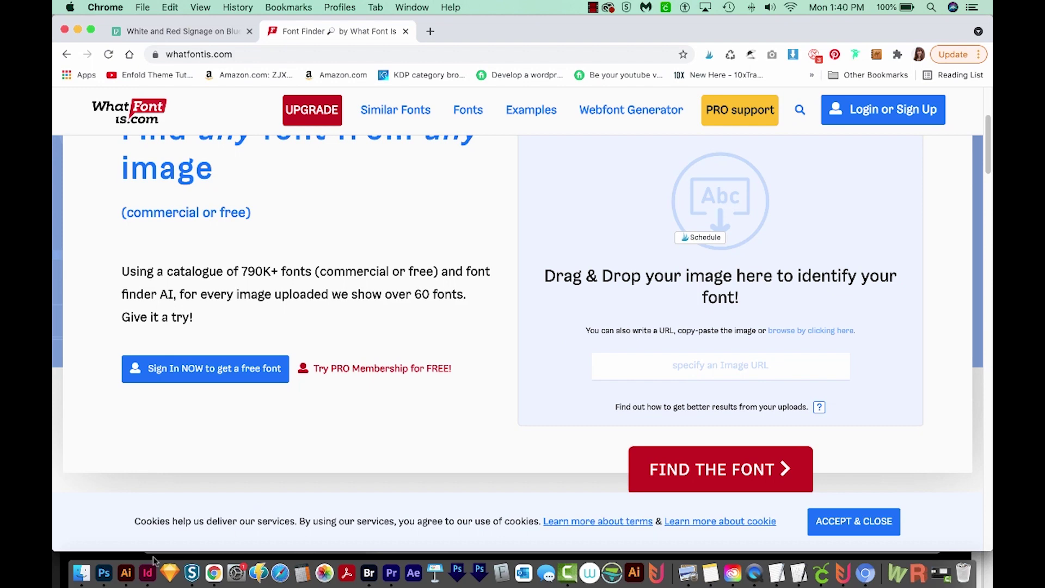
# - Upload the PRIORITY screenshot from the desktop and crop it tightly around the word
pyautogui.click(81, 573)
pyautogui.moveTo(385, 77); pyautogui.dragTo(790, 256)
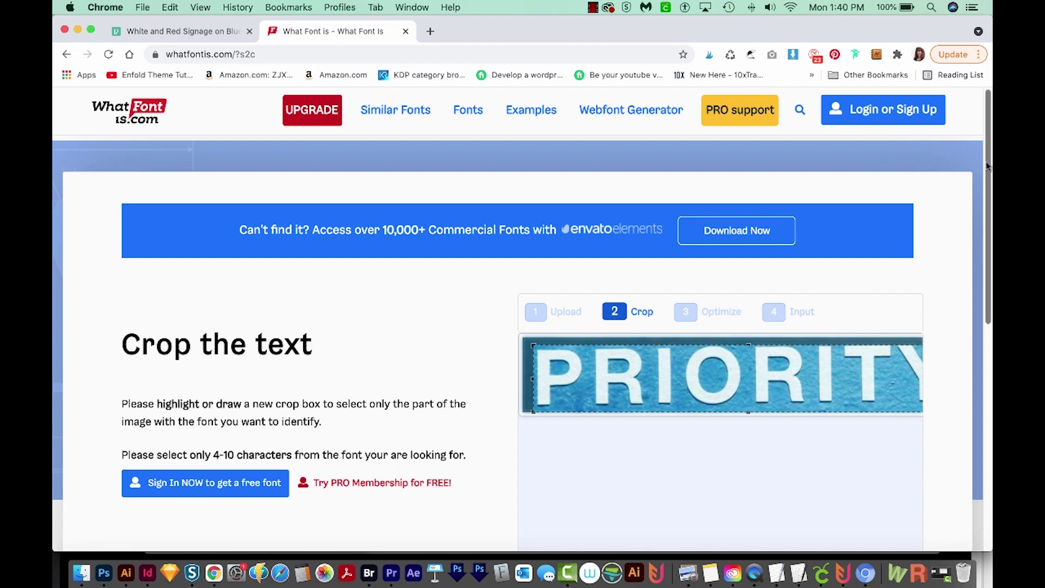
pyautogui.scroll(-3, 982, 172)
pyautogui.moveTo(749, 312); pyautogui.dragTo(749, 310)
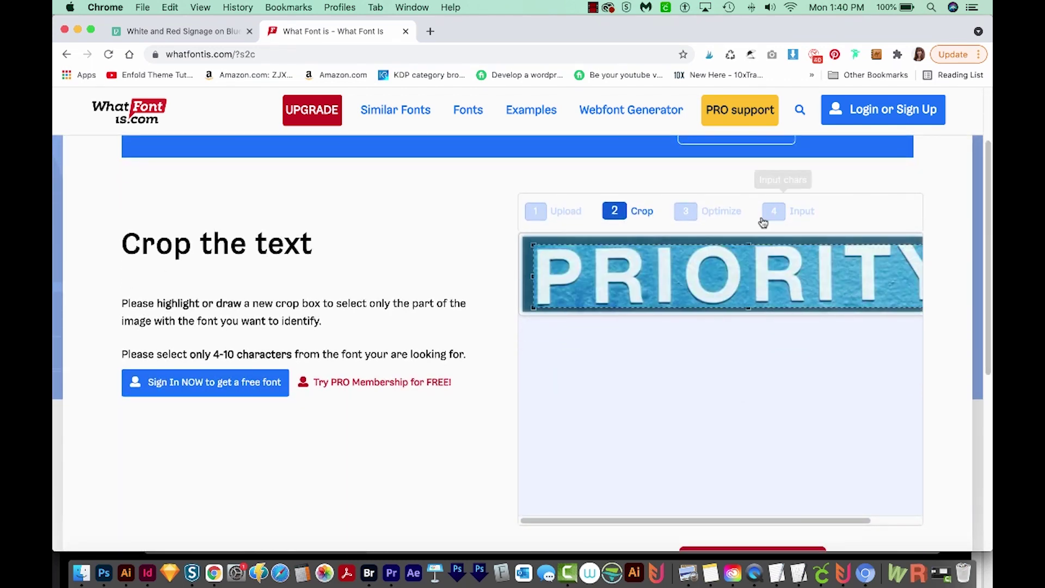
pyautogui.moveTo(747, 243)
pyautogui.mouseDown()
pyautogui.moveTo(754, 490)
pyautogui.moveTo(755, 430)
pyautogui.mouseUp()
# - Optimize the letter image to black on white with contrast 59 and brightness -26
pyautogui.click(754, 432)
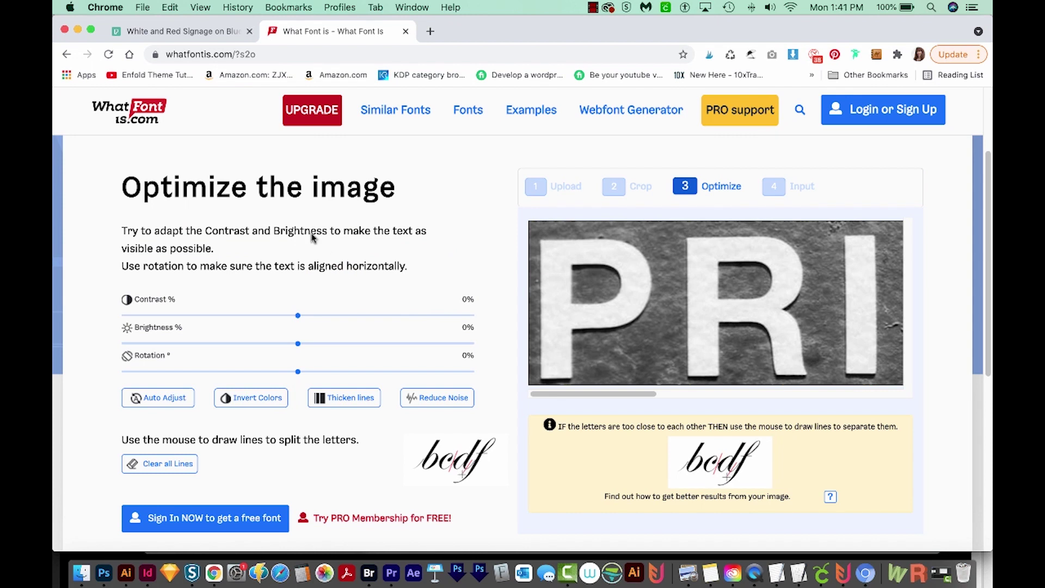
pyautogui.moveTo(298, 315); pyautogui.dragTo(376, 317)
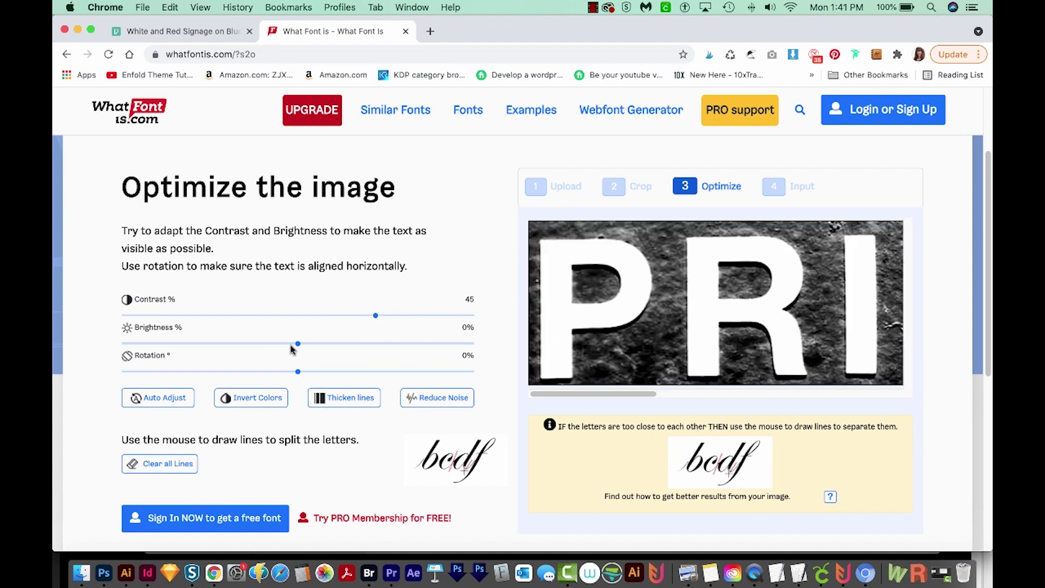
pyautogui.moveTo(299, 345); pyautogui.dragTo(265, 349)
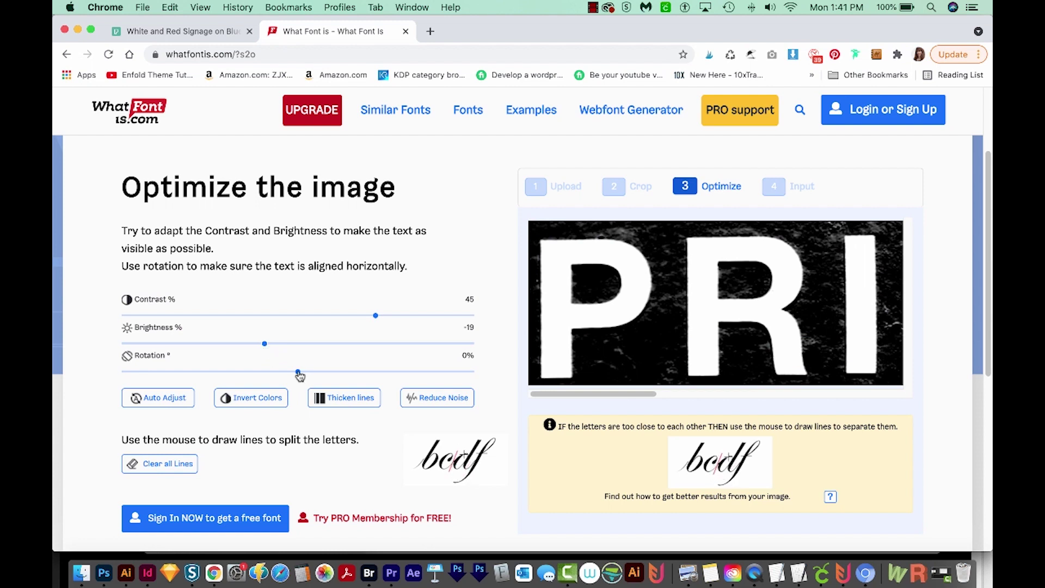
pyautogui.scroll(-2, 536, 213)
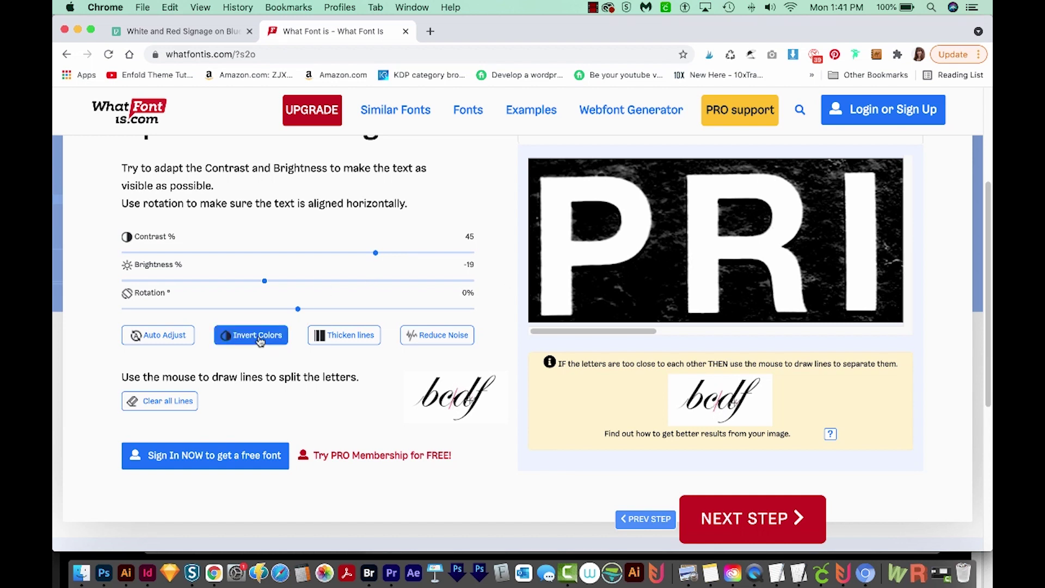
pyautogui.click(287, 281)
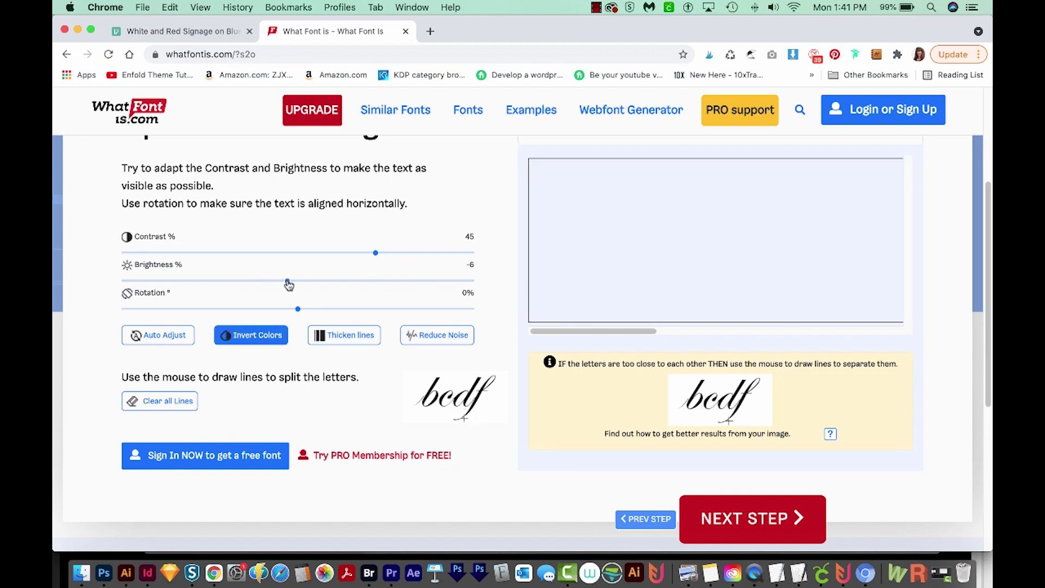
pyautogui.moveTo(286, 281); pyautogui.dragTo(252, 281)
pyautogui.moveTo(397, 252); pyautogui.dragTo(401, 260)
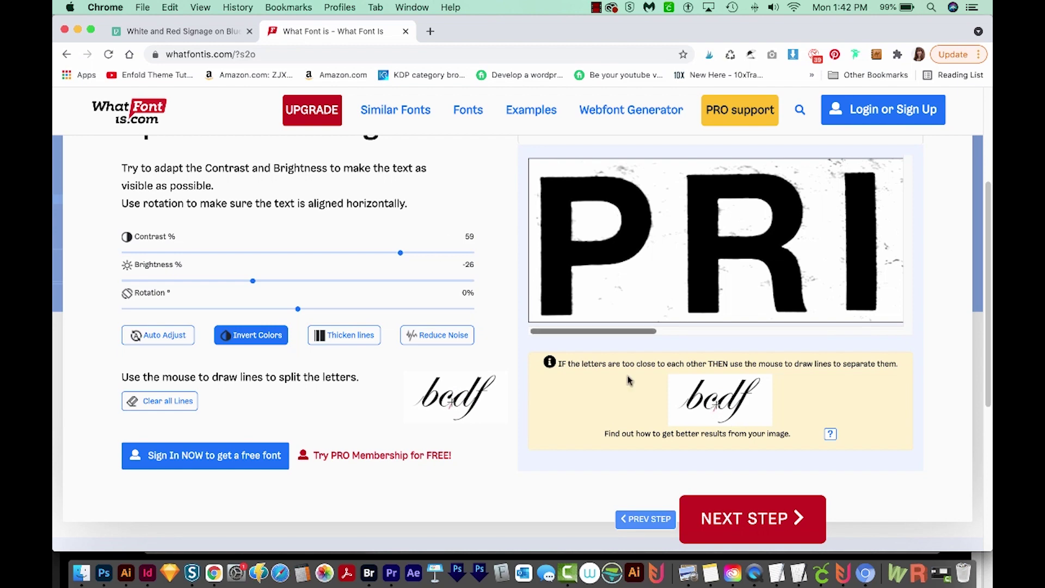
# - Label the letter tiles P, R, I, O, R, I, T, Y and submit the font search
pyautogui.click(748, 531)
pyautogui.write('PRIo')
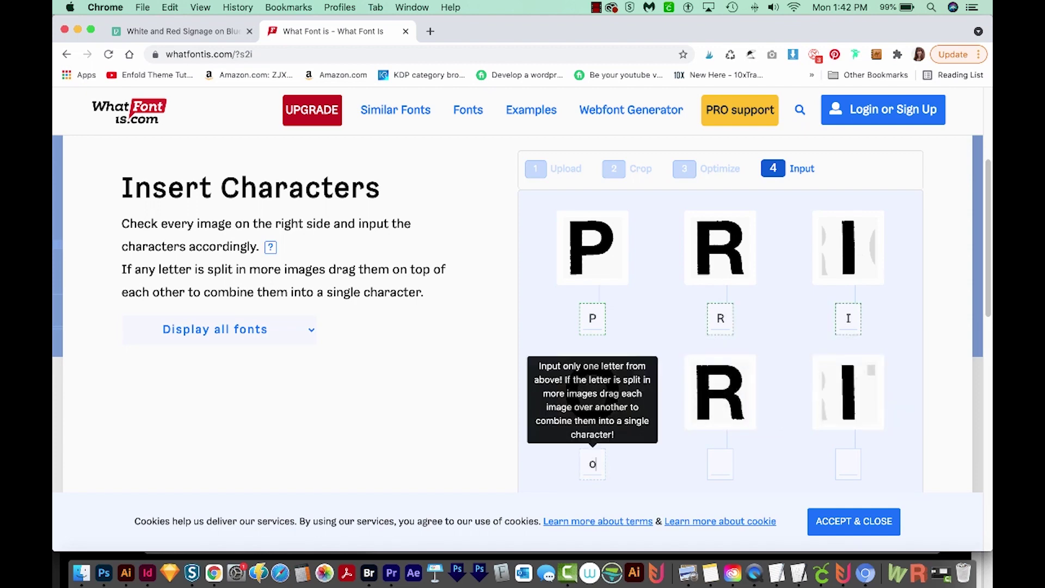
pyautogui.click(591, 462)
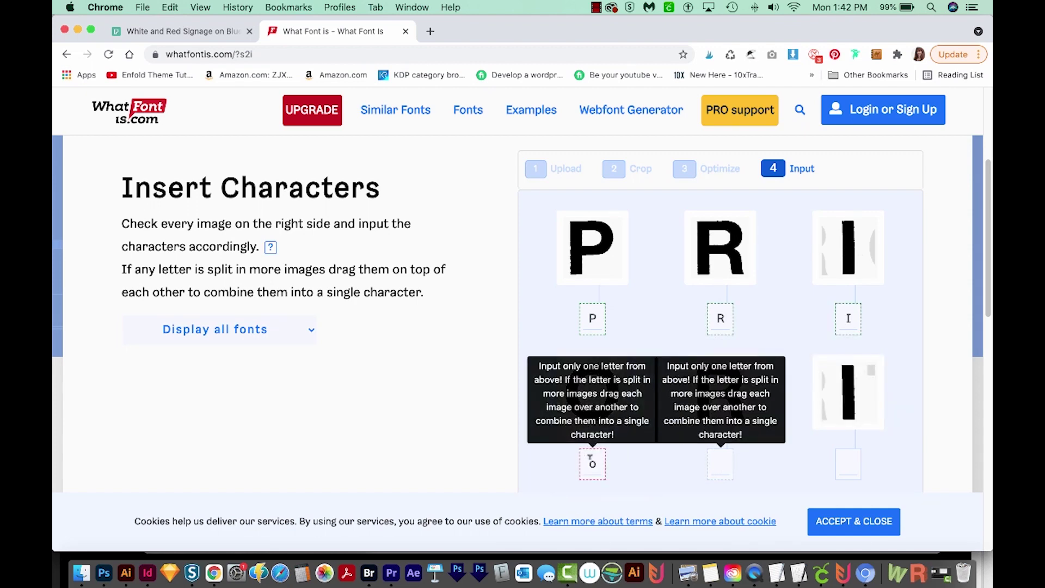
pyautogui.write('ORI')
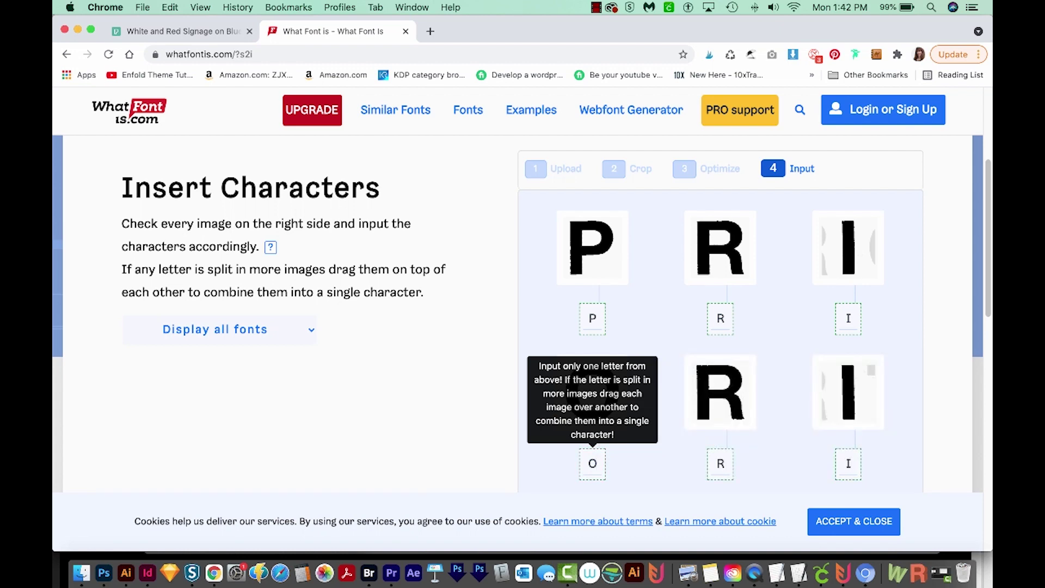
pyautogui.scroll(-3, 657, 429)
pyautogui.write('T')
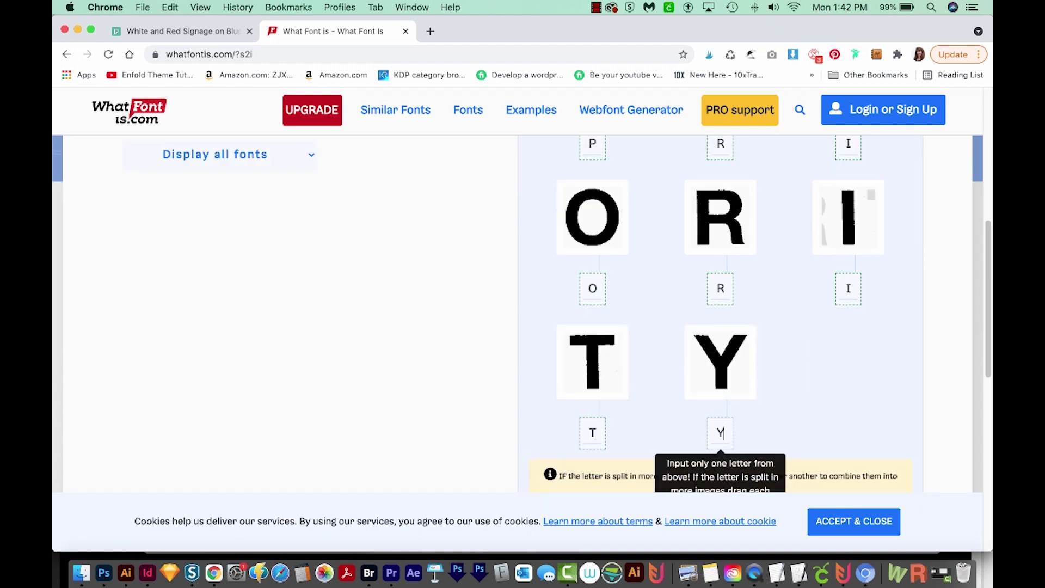
pyautogui.scroll(-4, 752, 487)
pyautogui.click(750, 486)
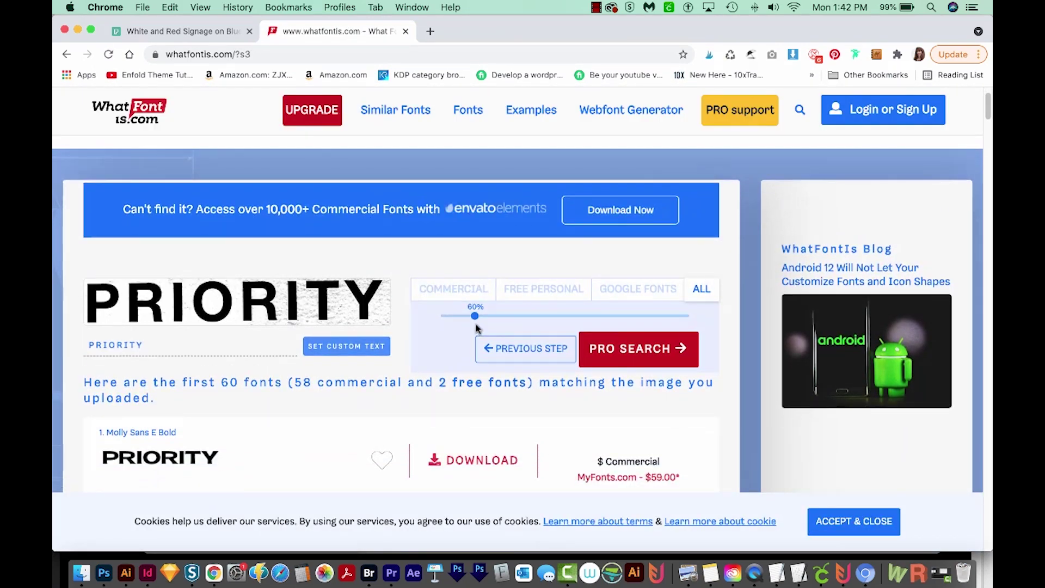
# - Scroll the matches to #50 Brandon Grotesque Bold and open its $40.00 download page
pyautogui.scroll(-5, 476, 329)
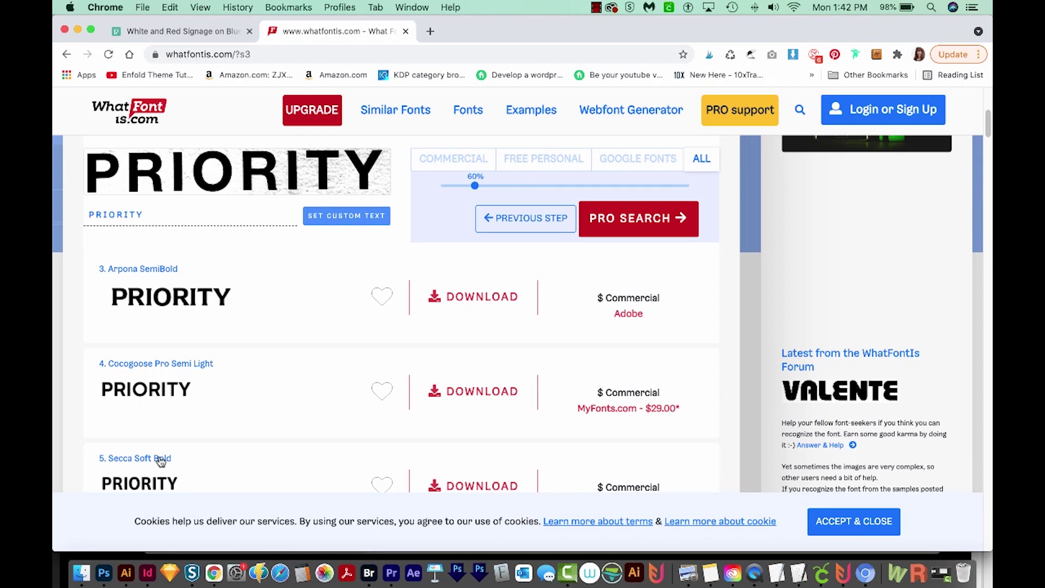
pyautogui.scroll(-3, 282, 429)
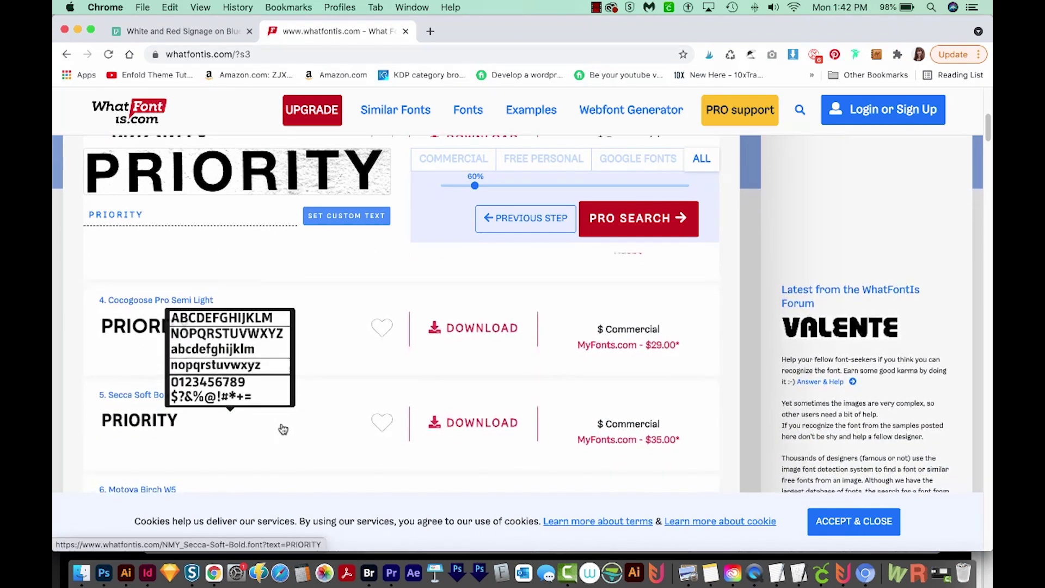
pyautogui.scroll(-10, 350, 389)
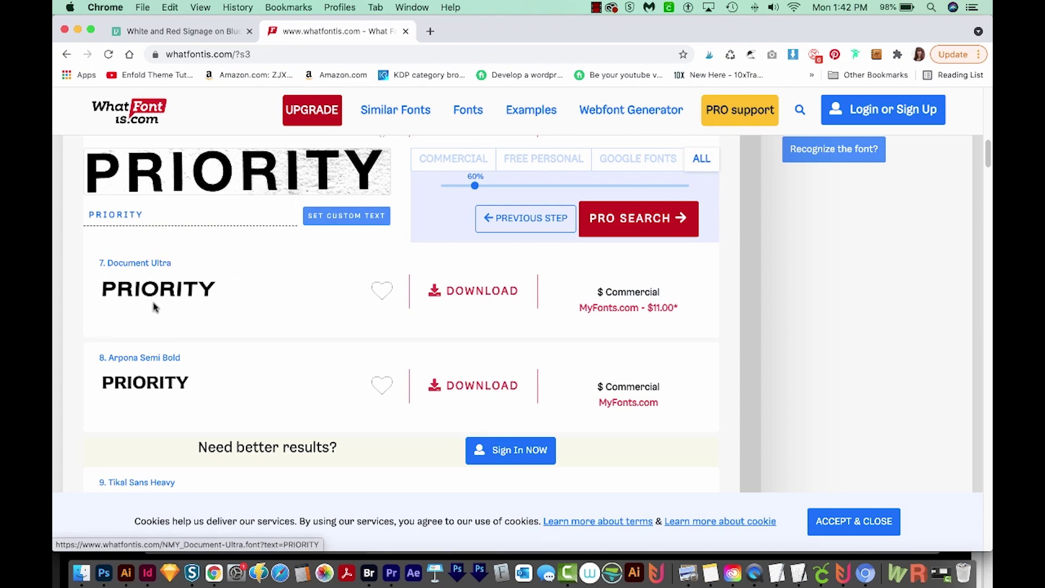
pyautogui.scroll(-8, 299, 360)
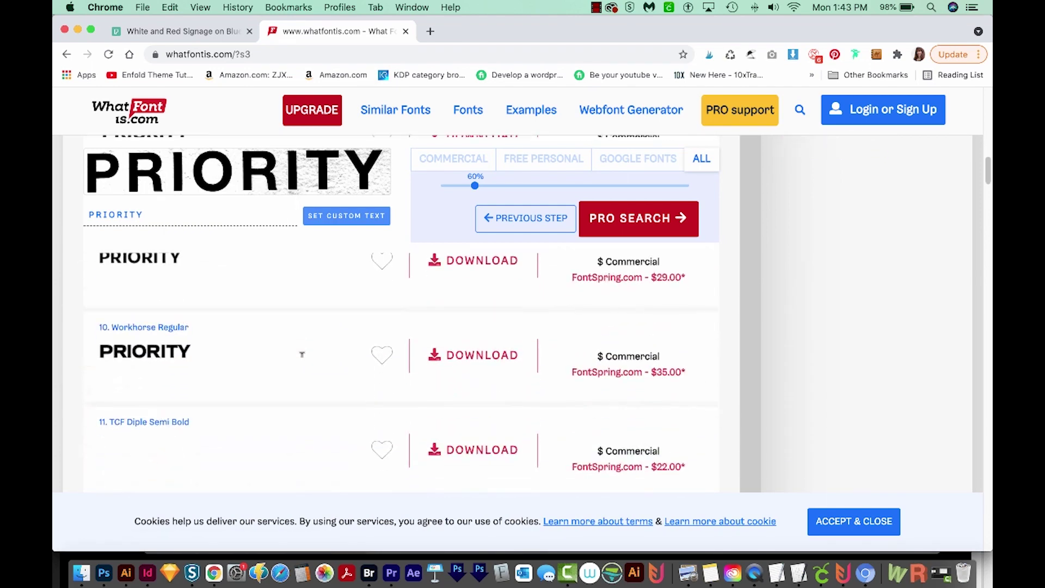
pyautogui.scroll(-2, 303, 361)
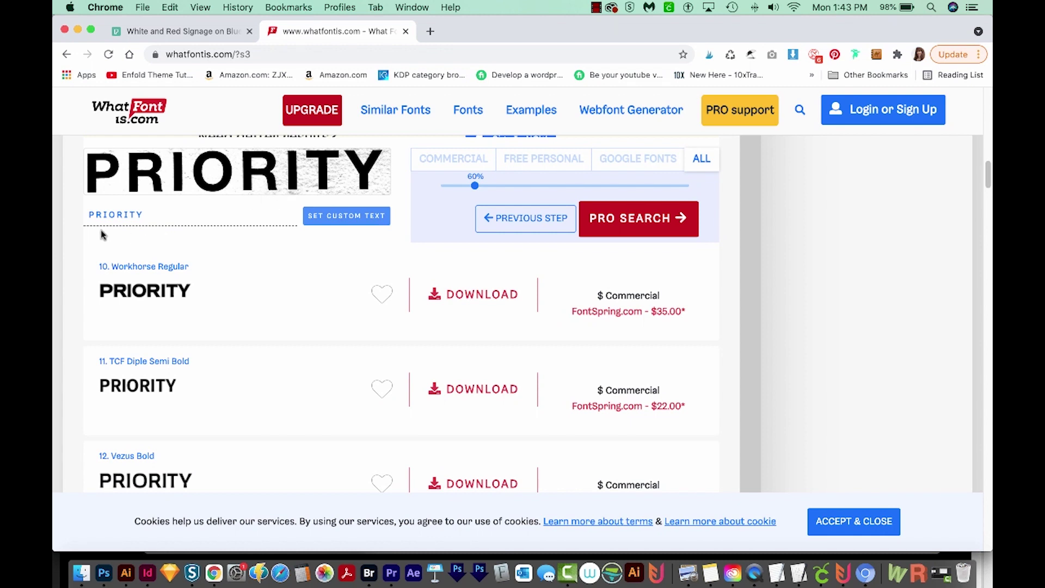
pyautogui.scroll(-20, 221, 420)
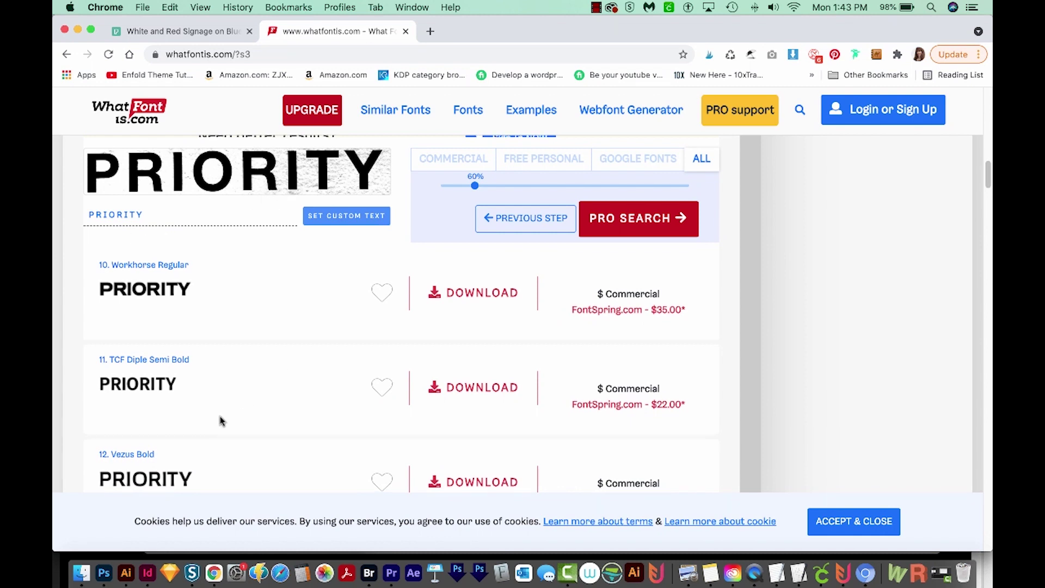
pyautogui.scroll(-5, 343, 429)
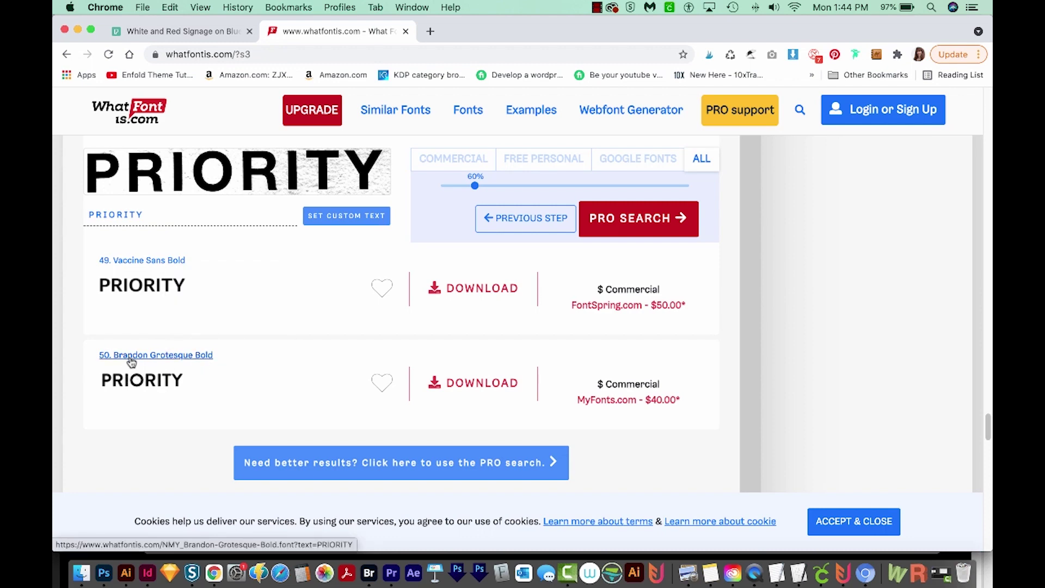
pyautogui.click(476, 388)
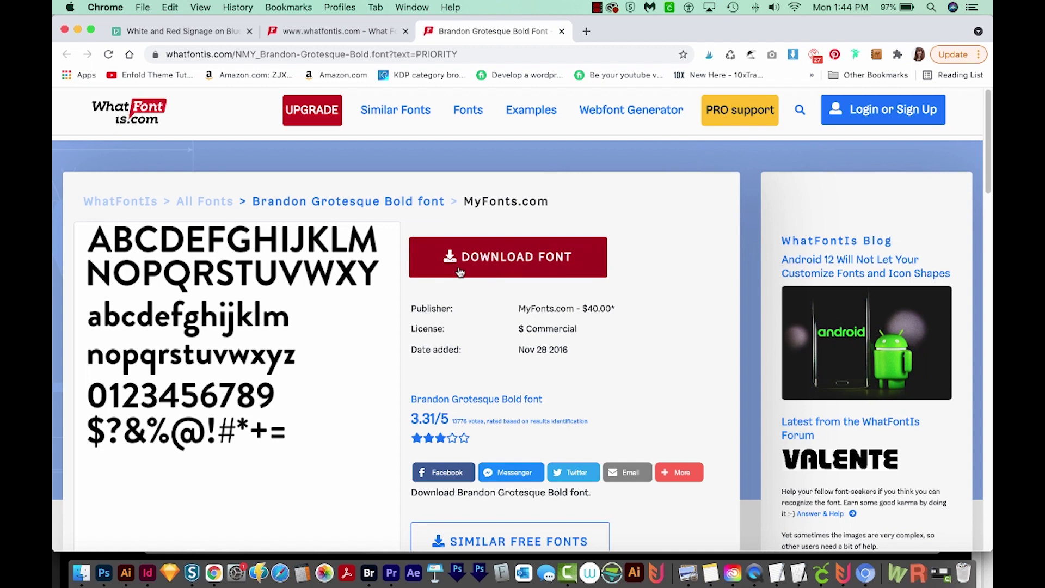
pyautogui.click(460, 272)
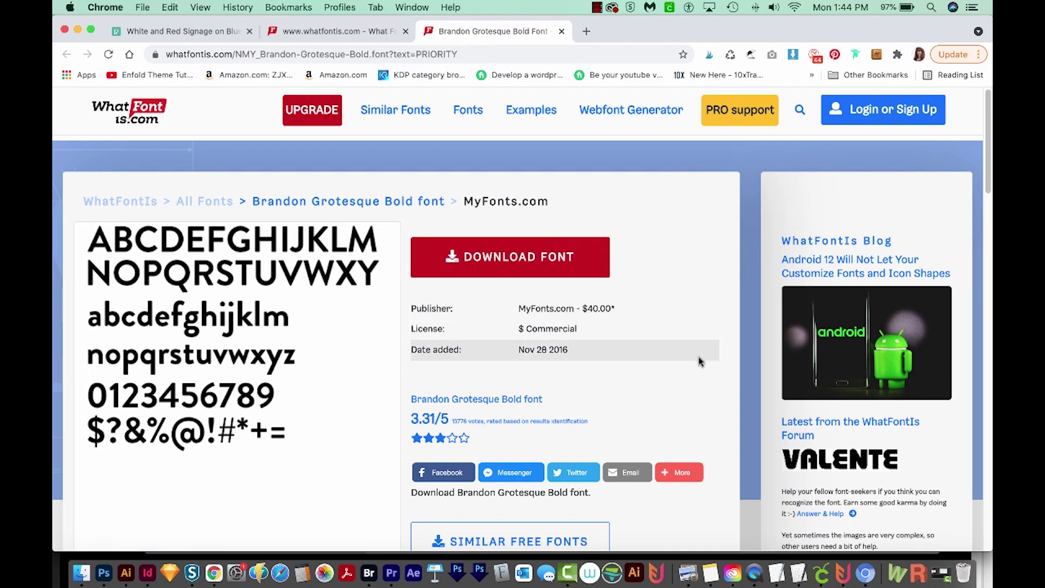
# - Google 'brandon grotesque font free alternative' in a new tab
pyautogui.click(586, 31)
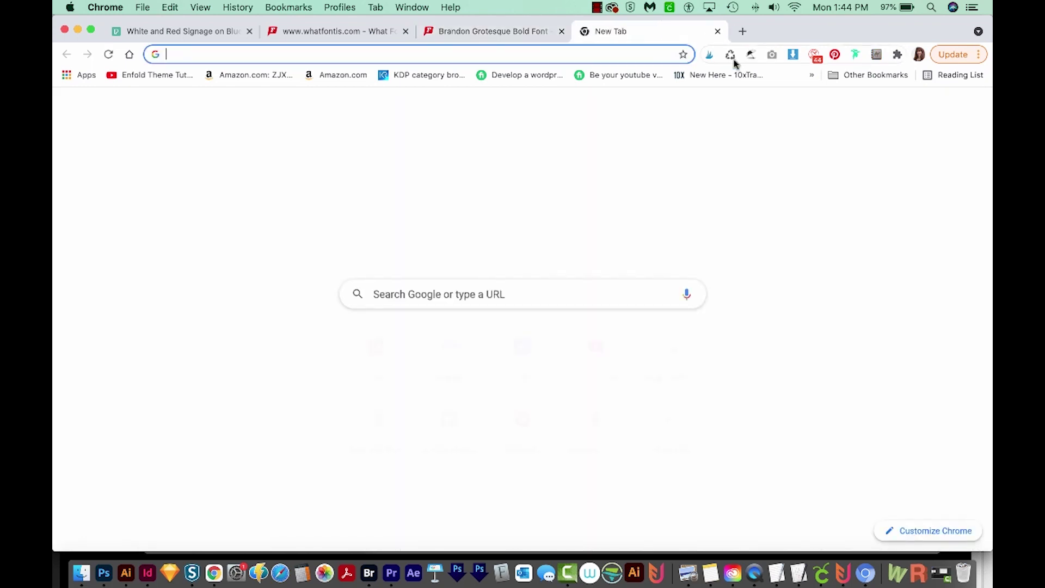
pyautogui.write('brandon grotesque font')
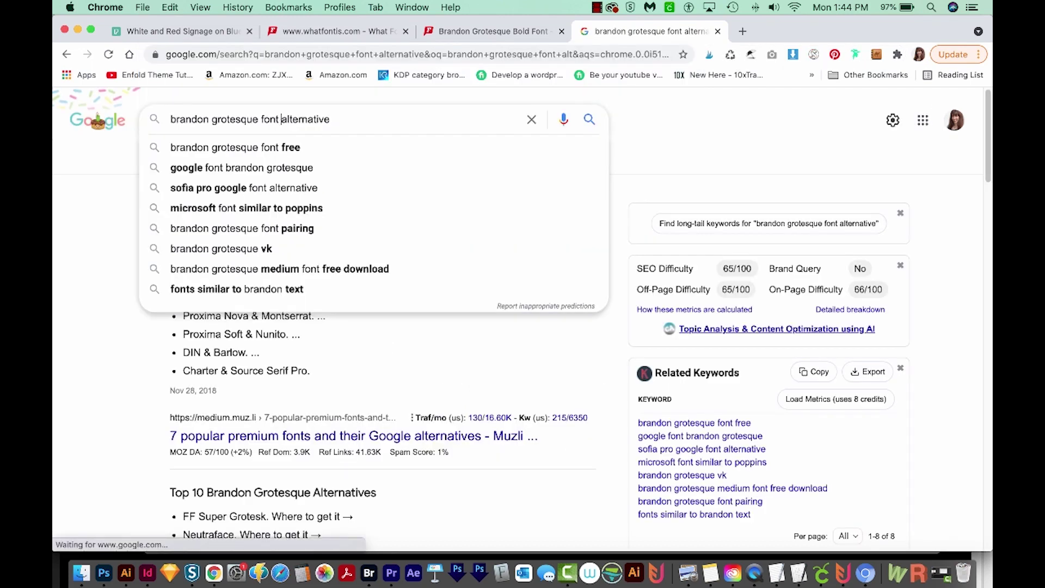
pyautogui.write('free alternative')
pyautogui.press('Return')
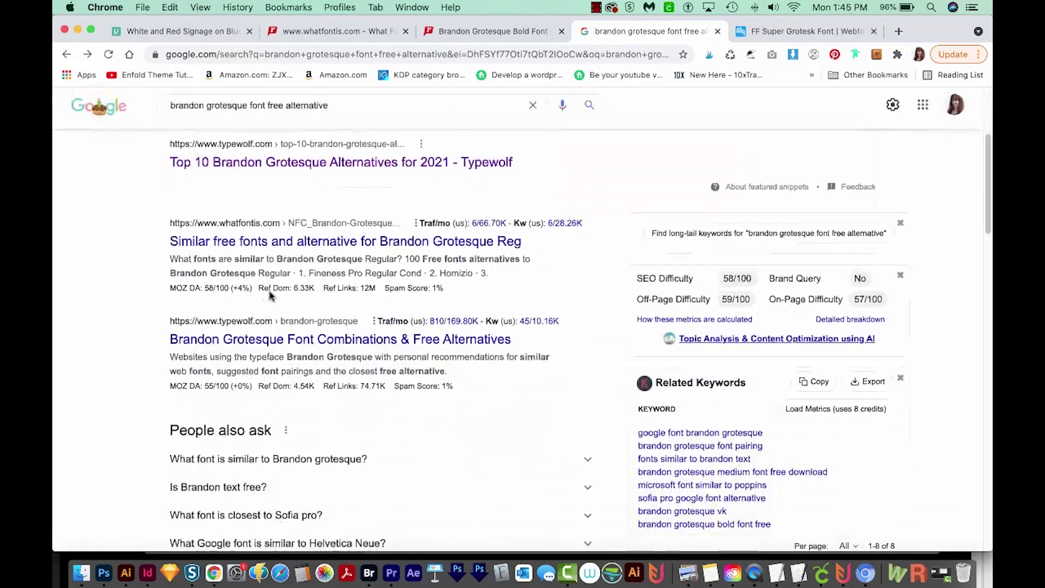
pyautogui.scroll(-1, 284, 303)
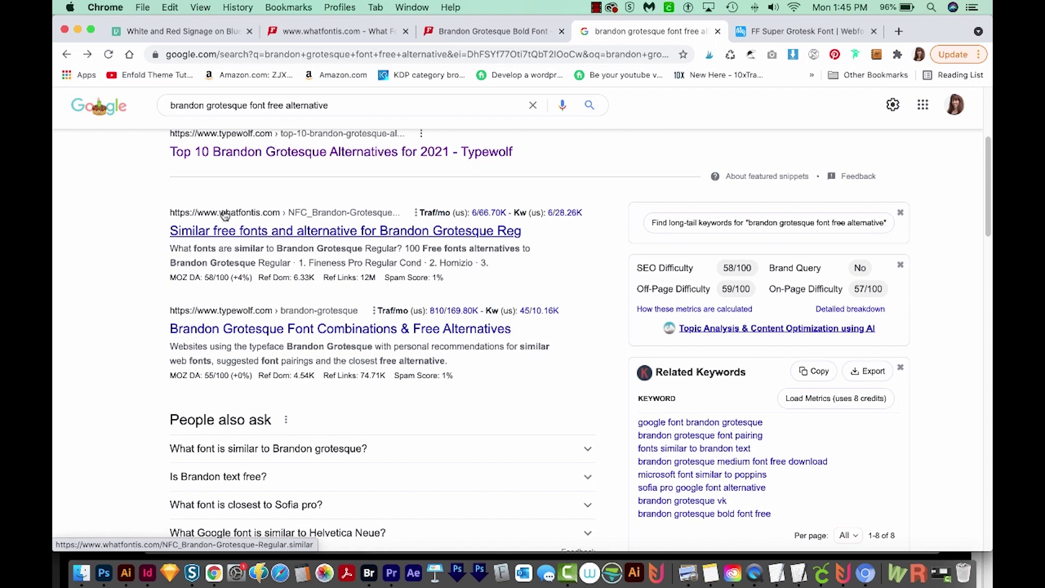
# - Open WhatFontIs' free Brandon Grotesque alternatives and preview them with the text PRIORITY
pyautogui.click(266, 231)
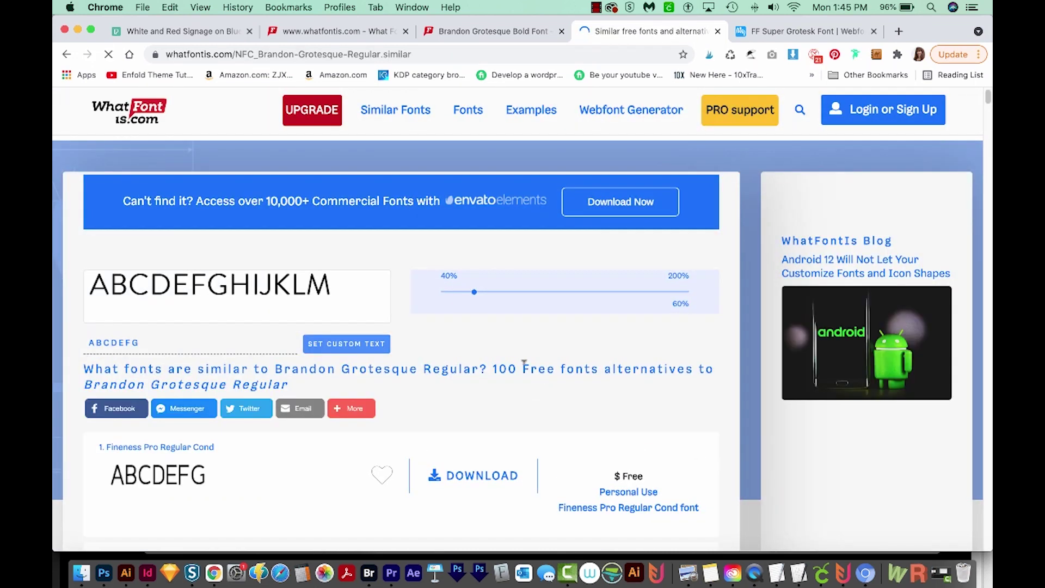
pyautogui.doubleClick(154, 337)
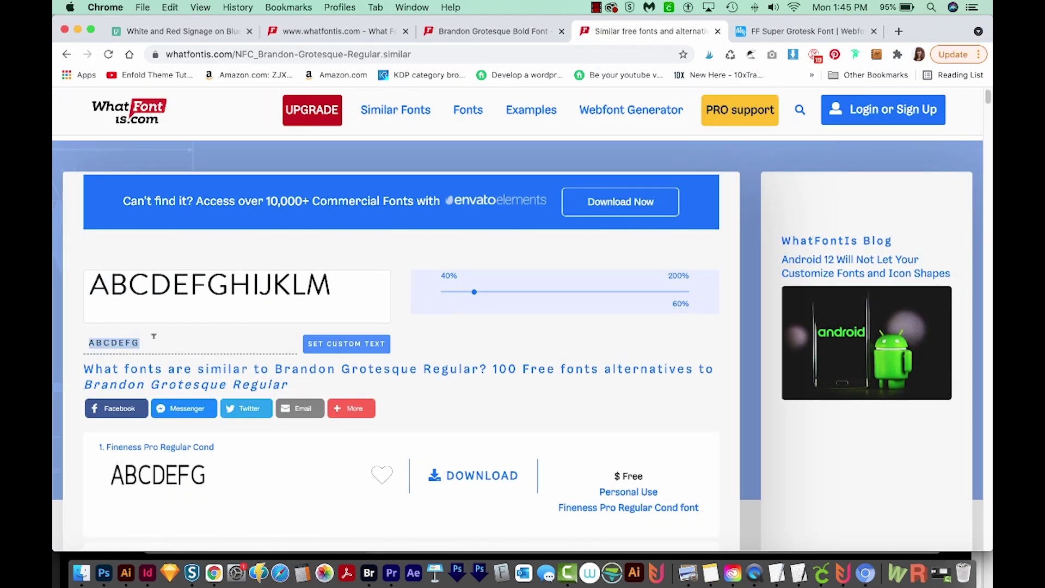
pyautogui.write('PRIO')
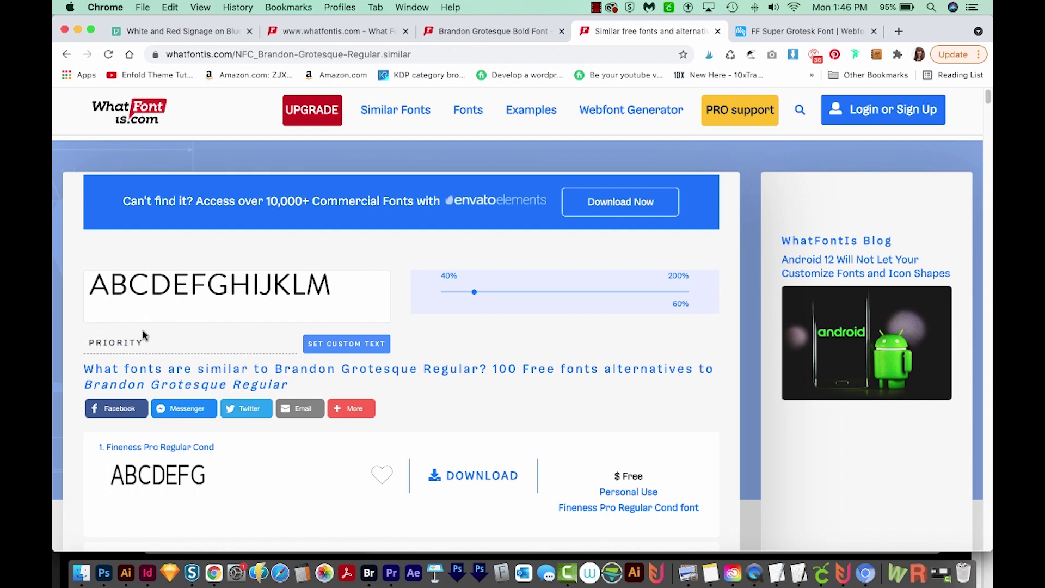
pyautogui.write('RITY')
pyautogui.press('Return')
# - Scroll down to Pragma Sans and open its font page
pyautogui.scroll(-5, 416, 333)
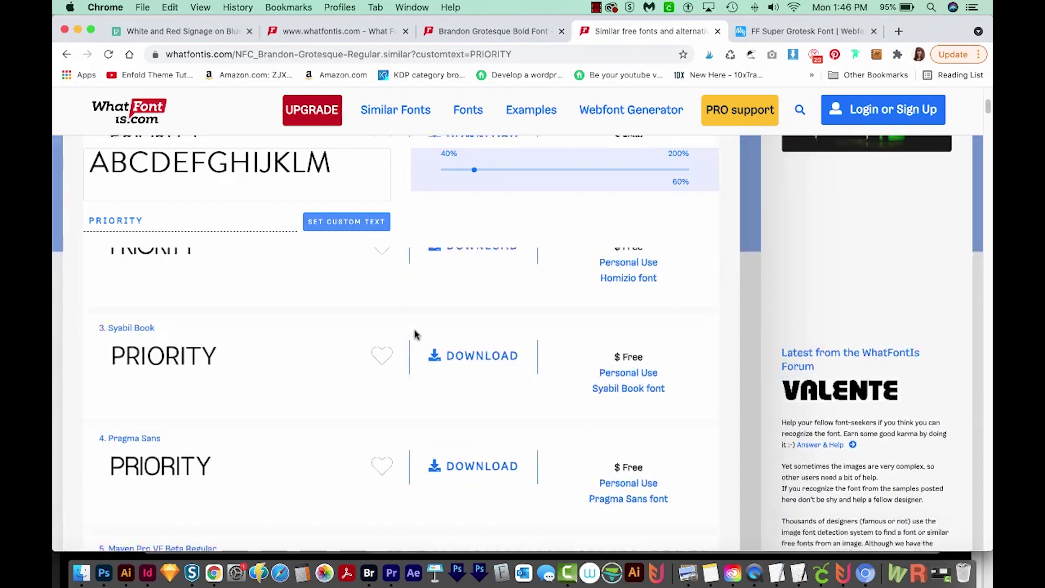
pyautogui.scroll(-3, 416, 334)
pyautogui.moveTo(129, 305)
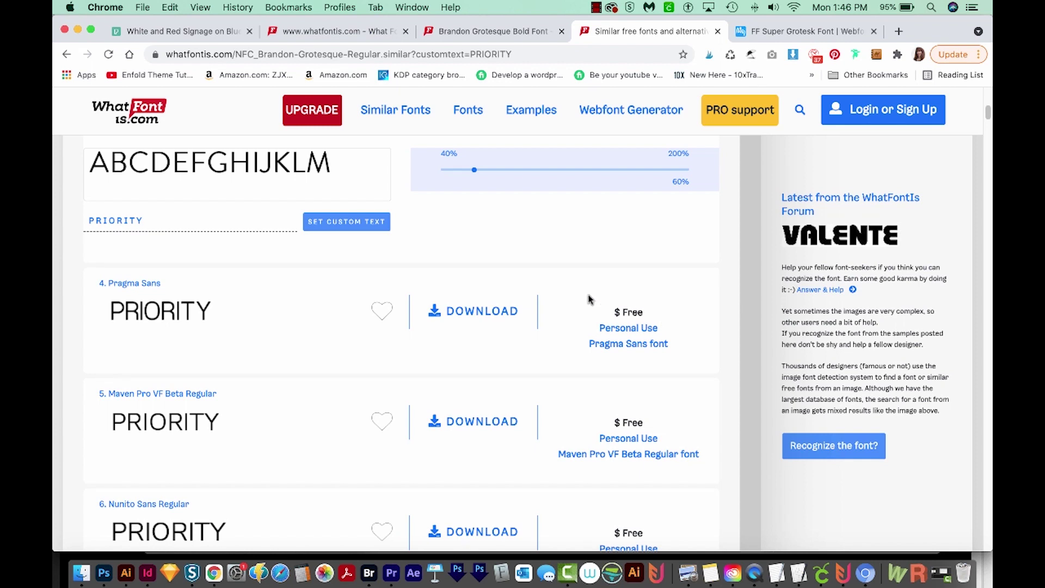
pyautogui.click(474, 316)
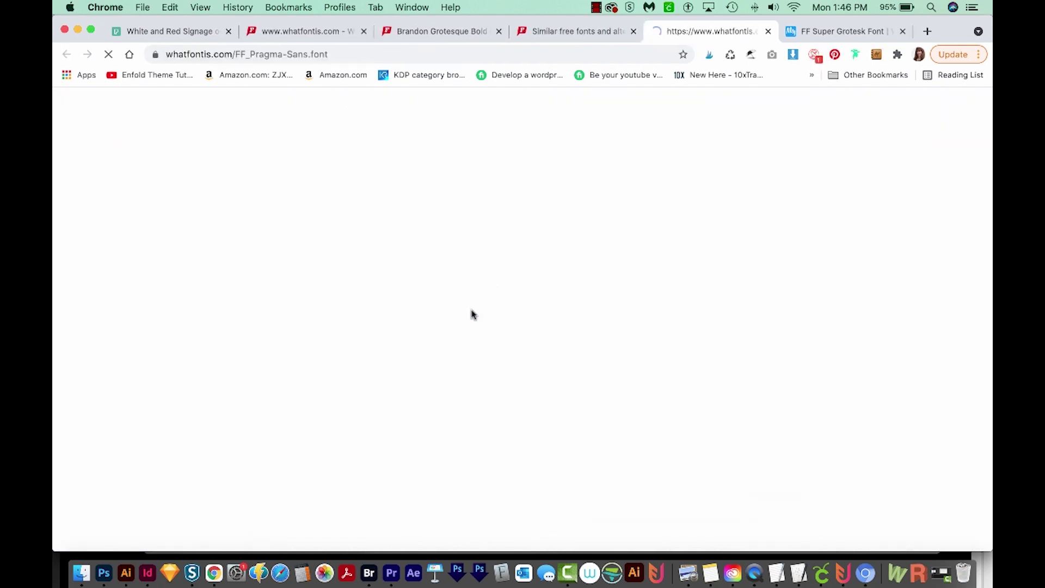
# - Download Pragma-Sans.zip from FFonts and show it in the Downloads folder in Finder
pyautogui.click(523, 269)
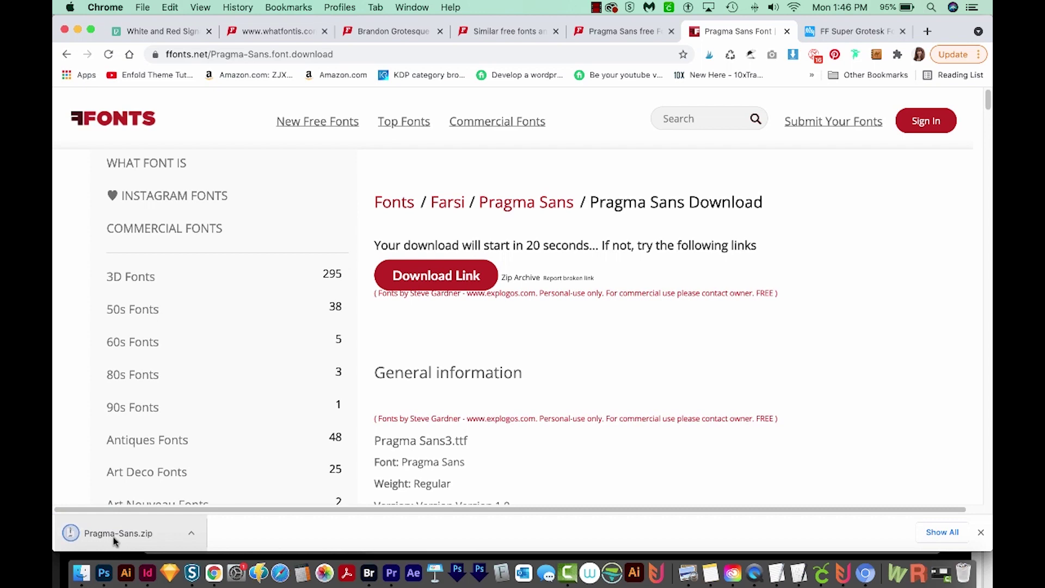
pyautogui.click(191, 533)
pyautogui.click(213, 532)
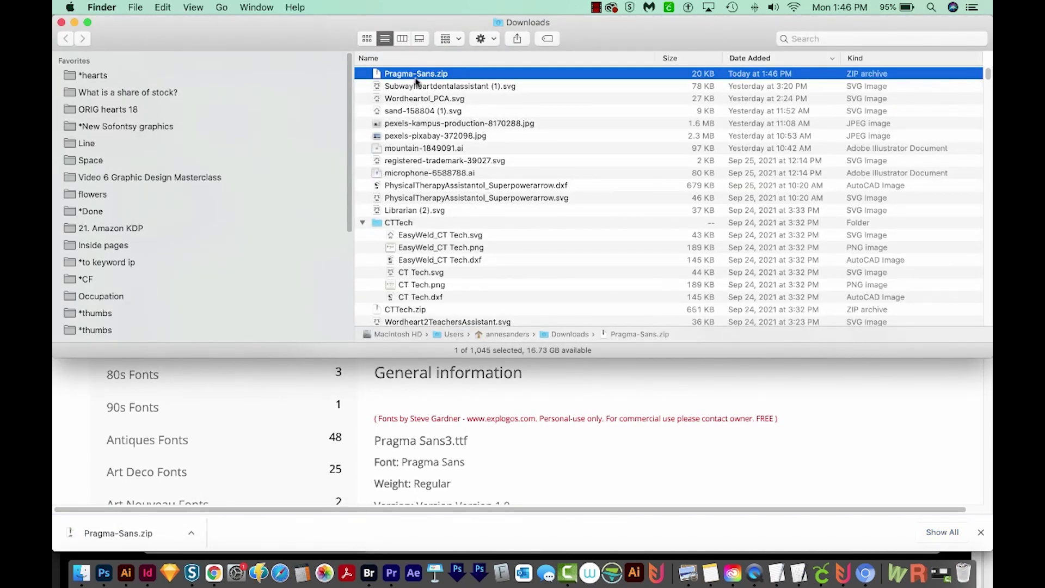
# - Unzip Pragma-Sans.zip, then preview Pragma Sans3.ttf with Quick Look and in Font Book
pyautogui.doubleClick(412, 74)
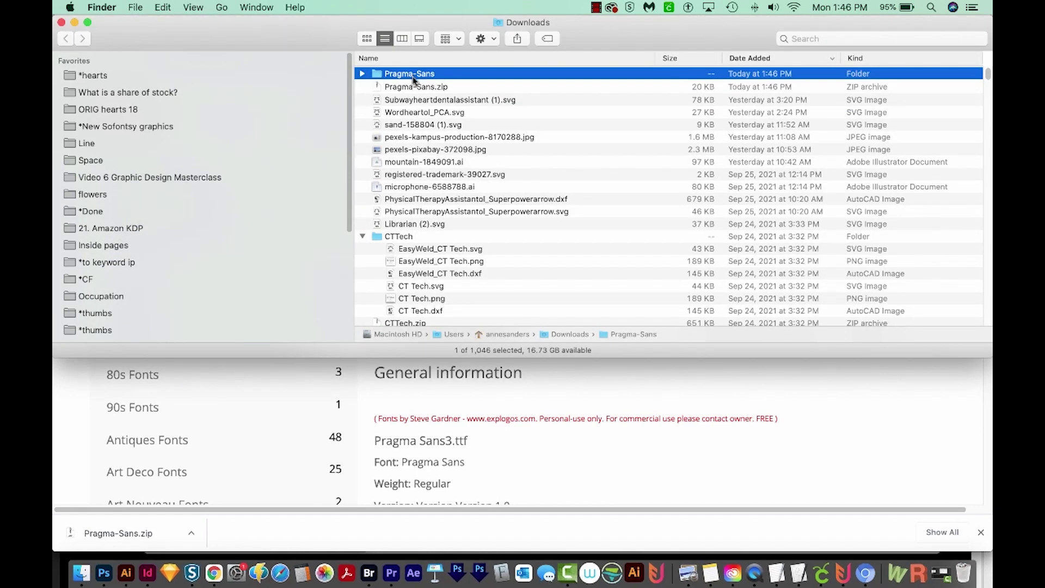
pyautogui.click(362, 74)
pyautogui.click(465, 136)
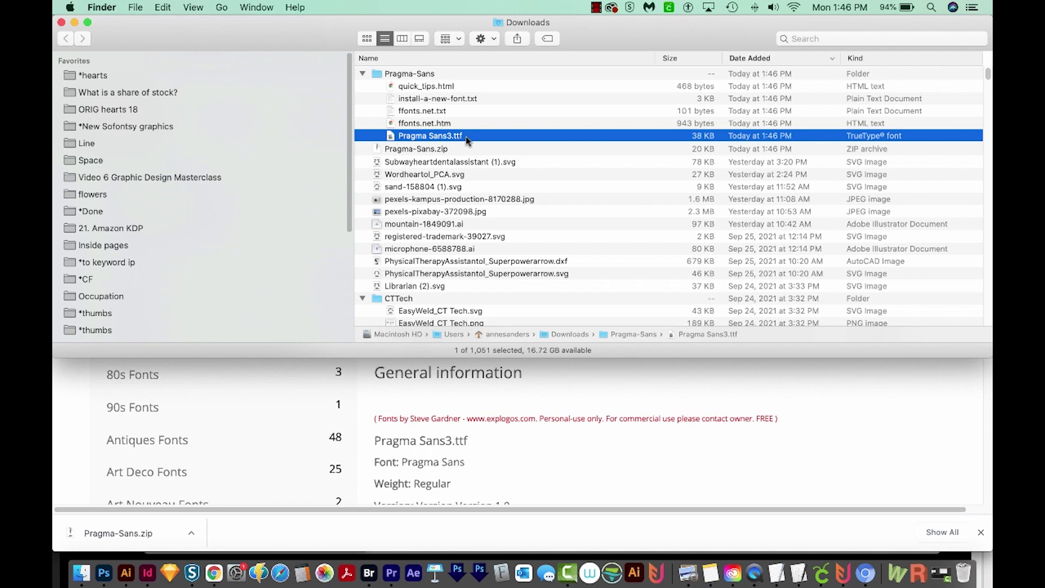
pyautogui.press('space')
pyautogui.press('space')
pyautogui.doubleClick(466, 140)
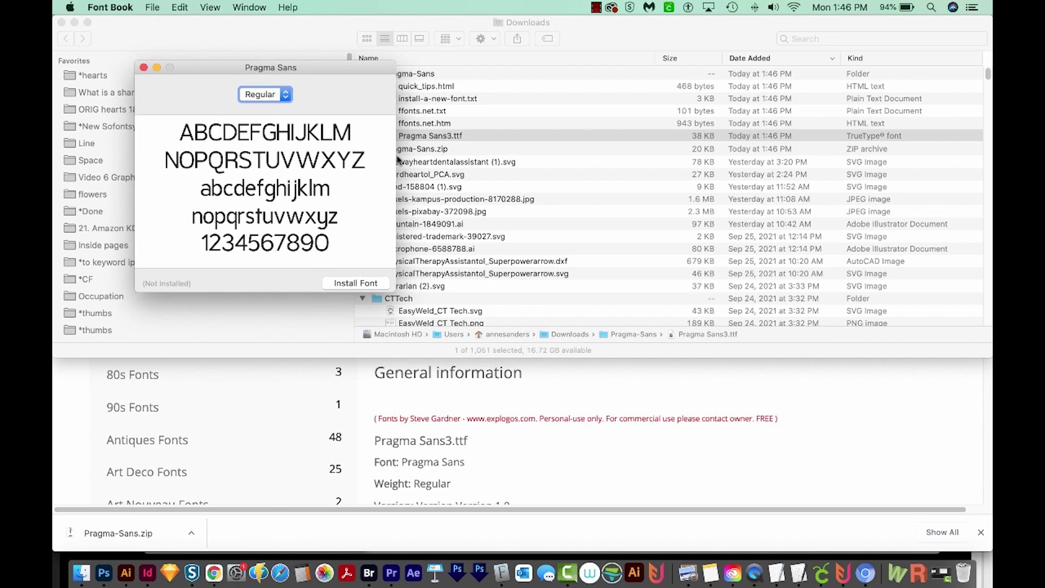